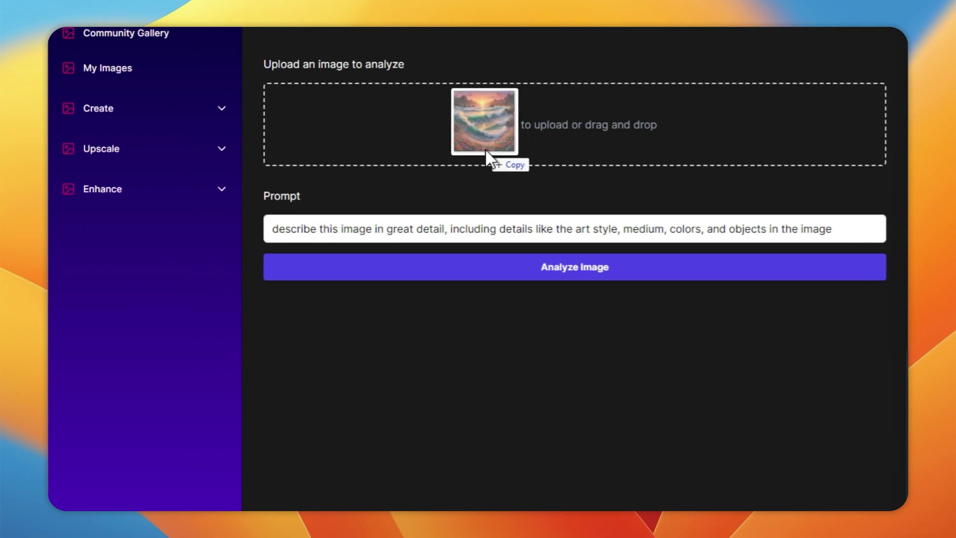
Upload the seascape PNG to the Image Analyzer and select the default analysis instruction.
drag(714, 148, 485, 149)
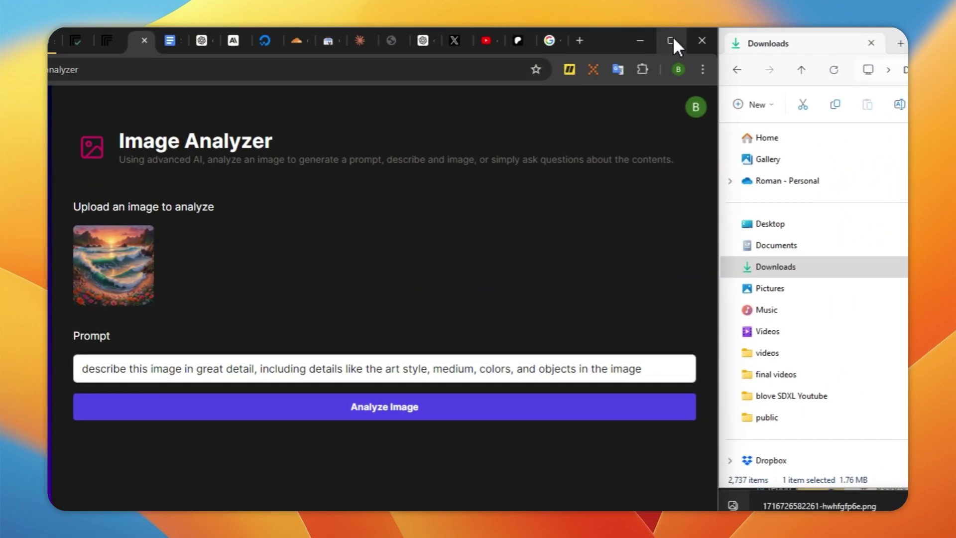
click(673, 36)
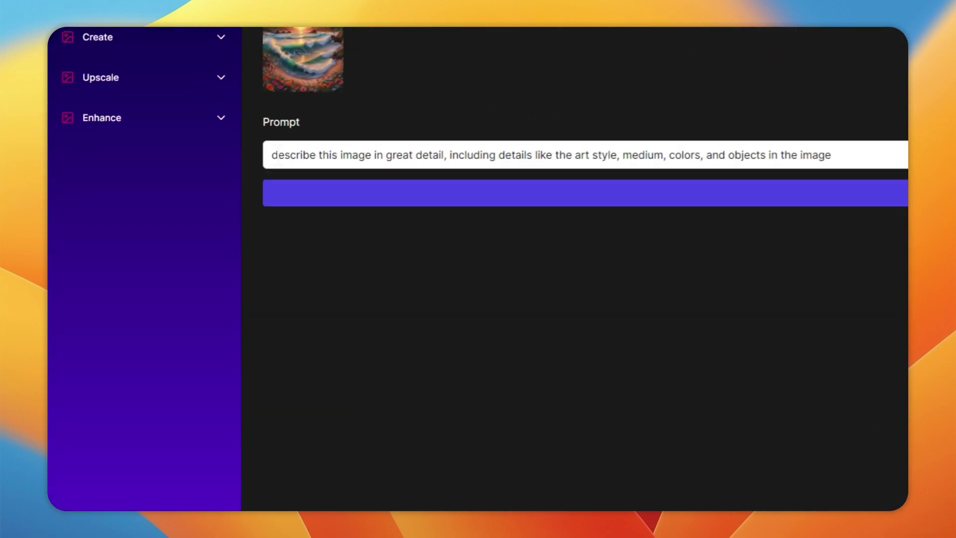
drag(272, 154, 493, 178)
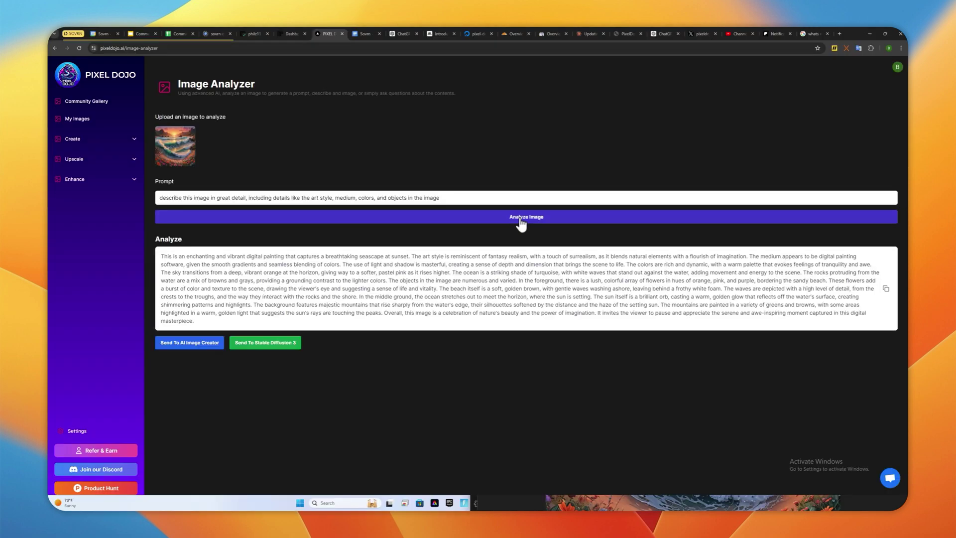
Highlight the generated seascape description in the Analyze panel.
mouse_move(161, 256)
mouse_down()
mouse_move(201, 281)
mouse_move(219, 326)
mouse_up()
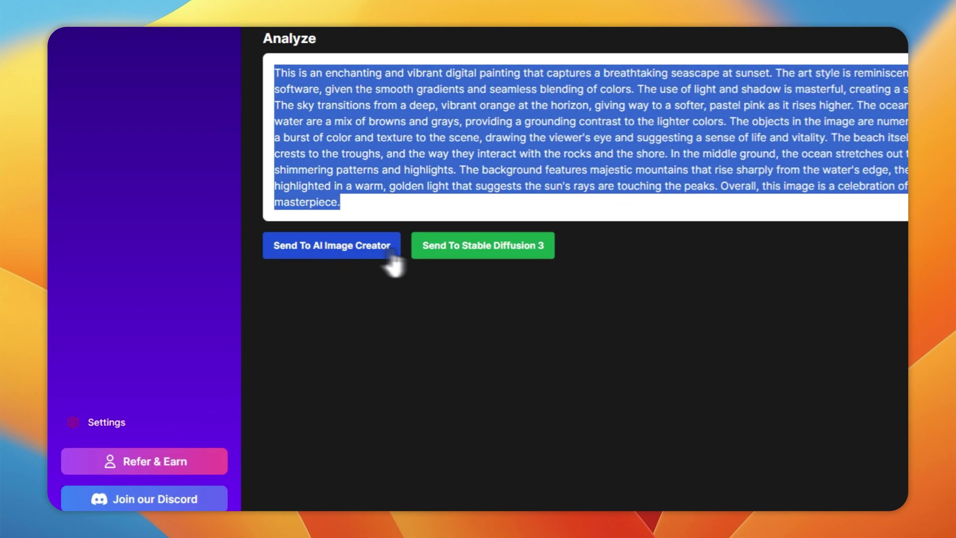
Send the description to Stable Diffusion 3 and set the 1:1 1024×1024 aspect ratio.
click(503, 255)
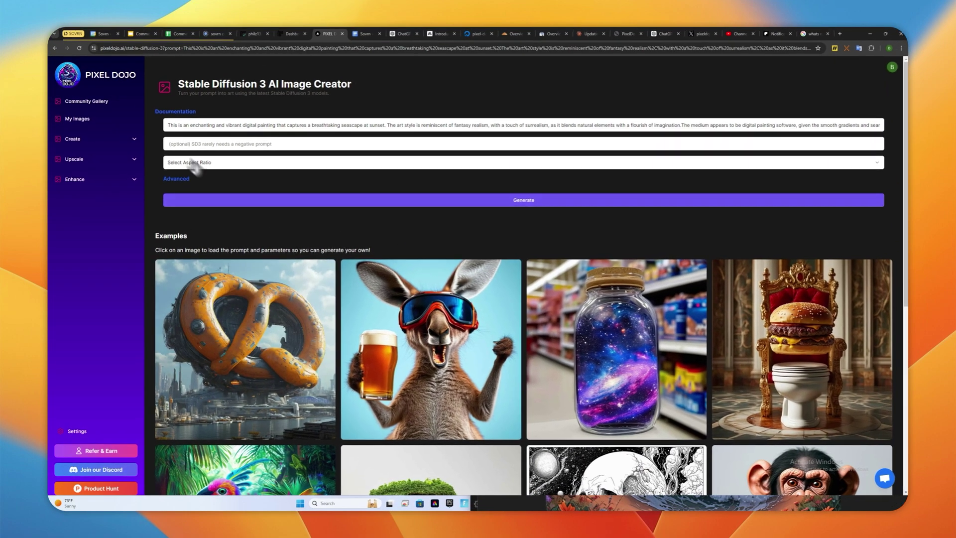
drag(187, 125, 340, 125)
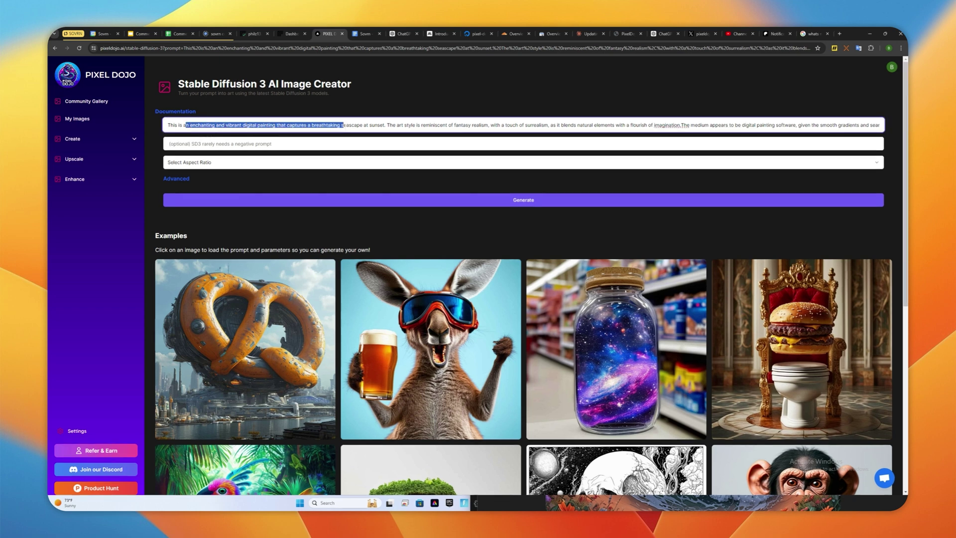
click(234, 163)
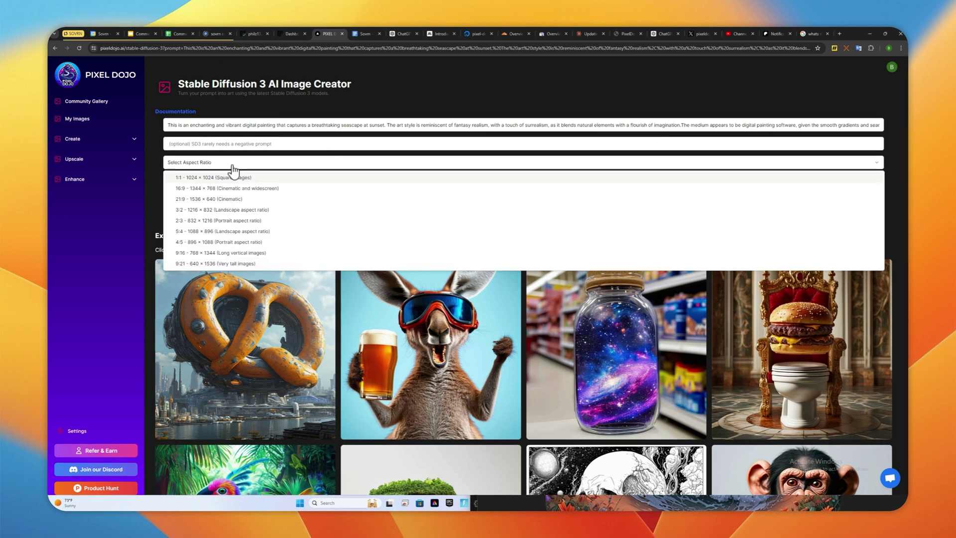
click(223, 178)
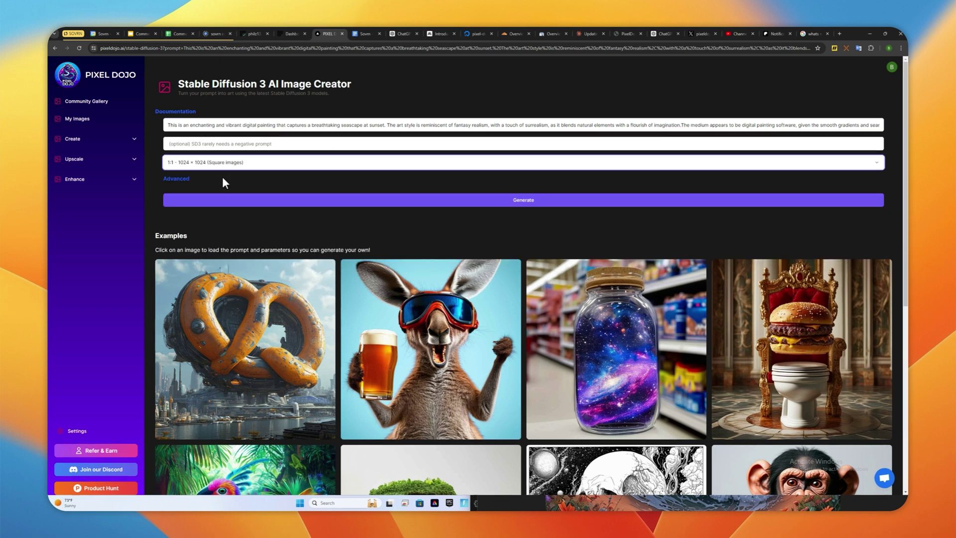
click(180, 179)
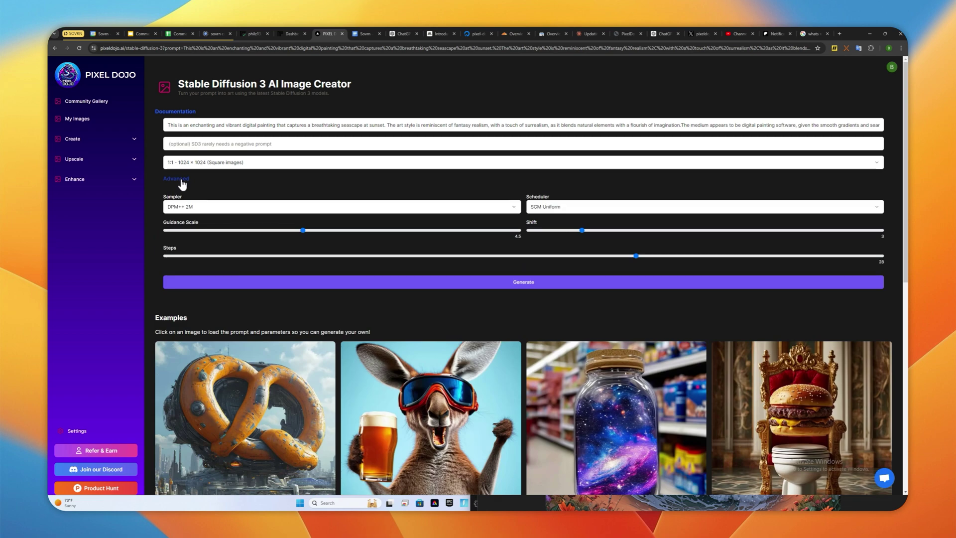
click(182, 180)
Generate the four seascape images and save the lower-left one to My Images.
click(526, 201)
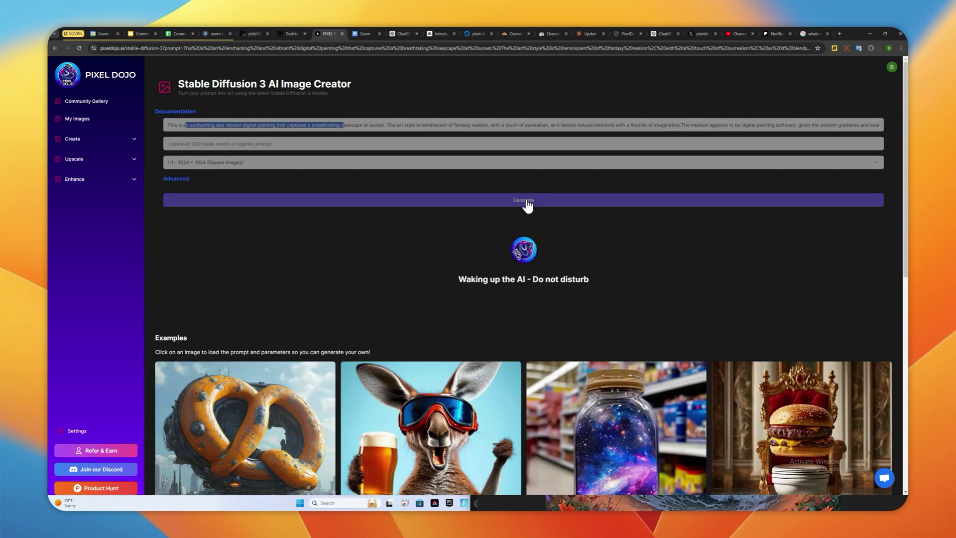
scroll(526, 203, down, 3)
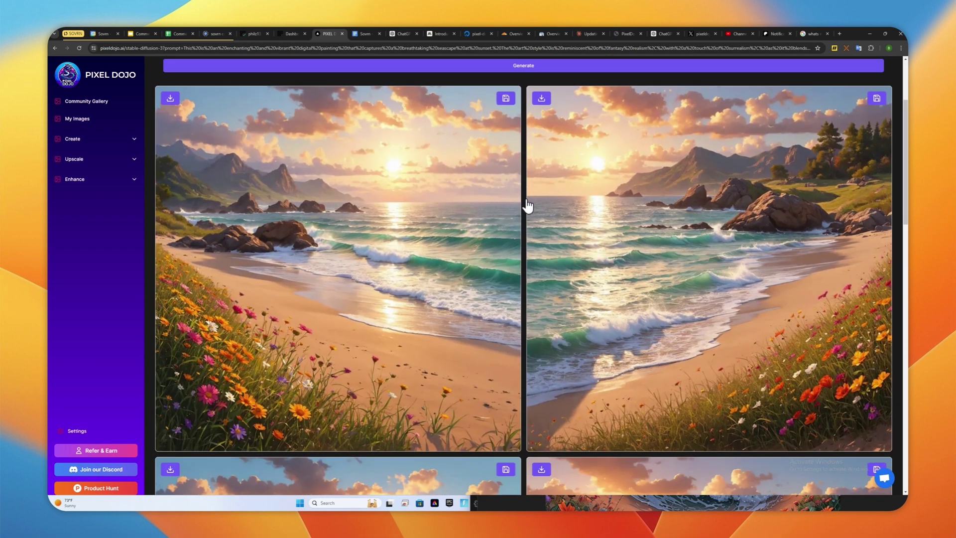
scroll(527, 204, down, 5)
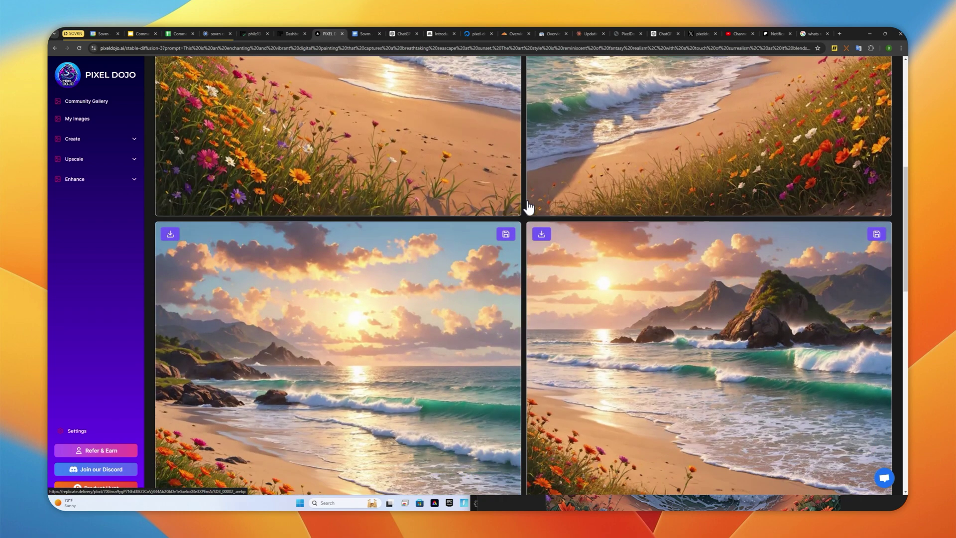
scroll(527, 203, down, 1)
scroll(529, 206, down, 5)
scroll(529, 206, down, 2)
scroll(529, 205, up, 1)
scroll(529, 206, up, 1)
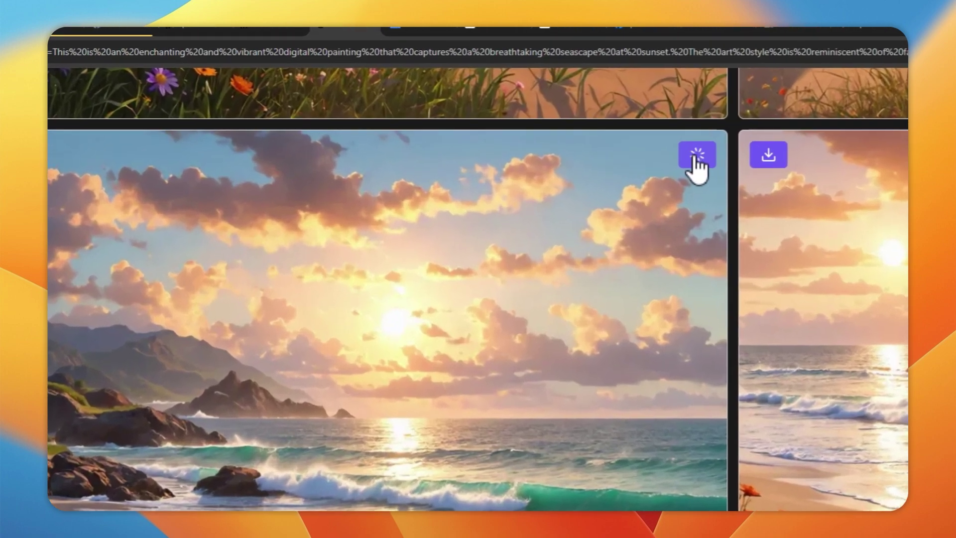
click(602, 134)
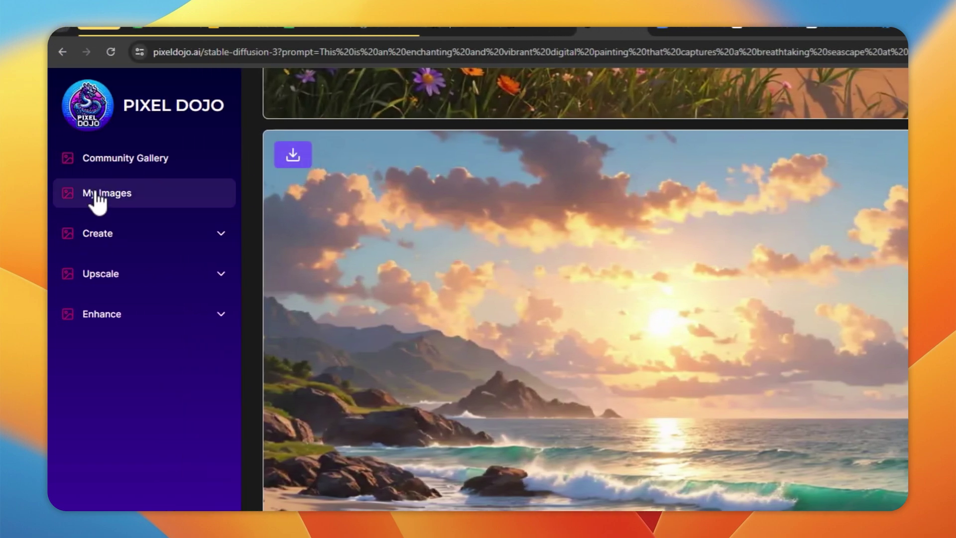
Open My Images, then enlarge the saved beach image and close the lightbox.
click(96, 196)
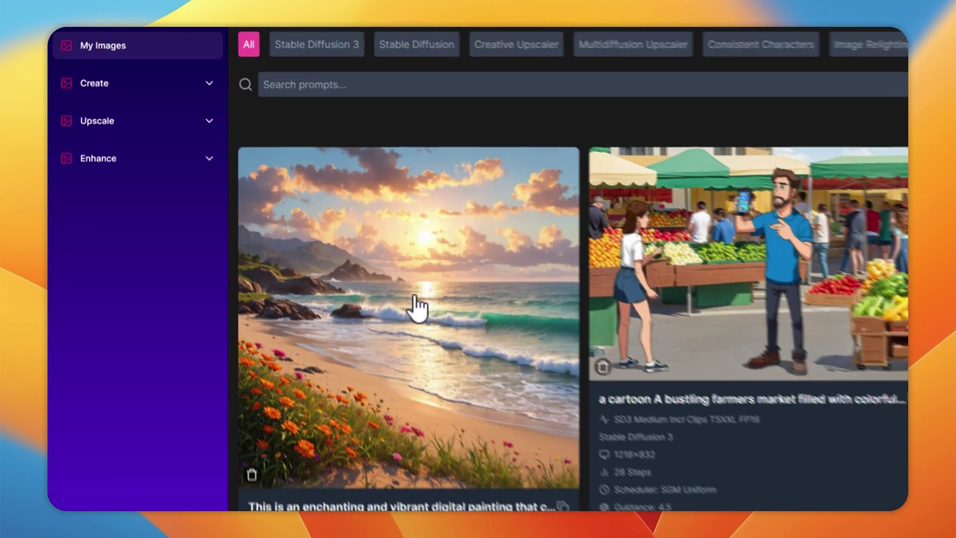
click(433, 398)
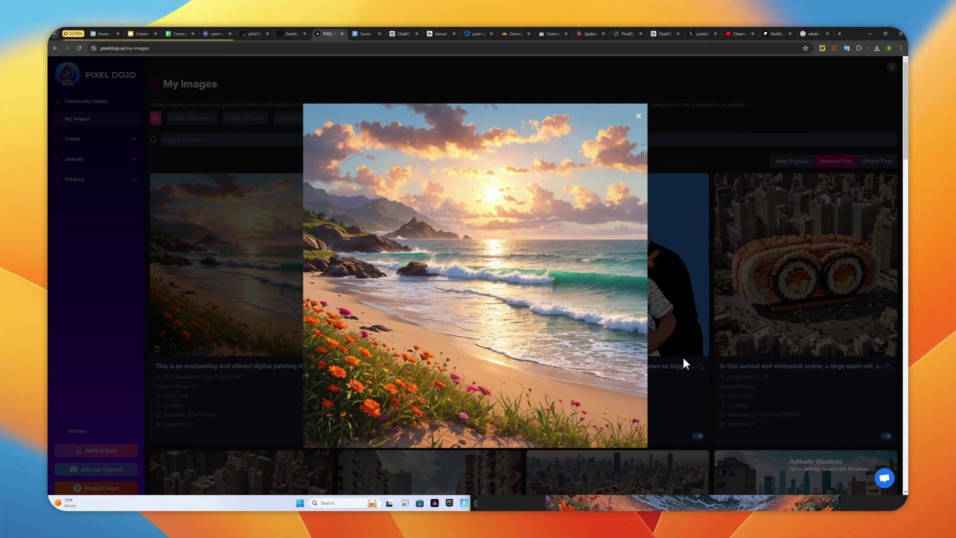
click(640, 120)
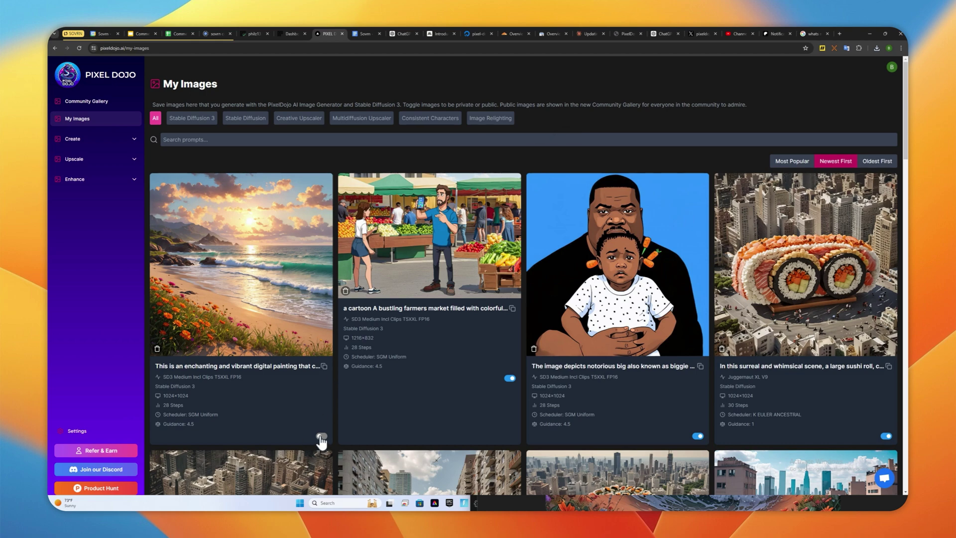
Go to the Community Gallery to find the Sunset Serenade card.
click(86, 102)
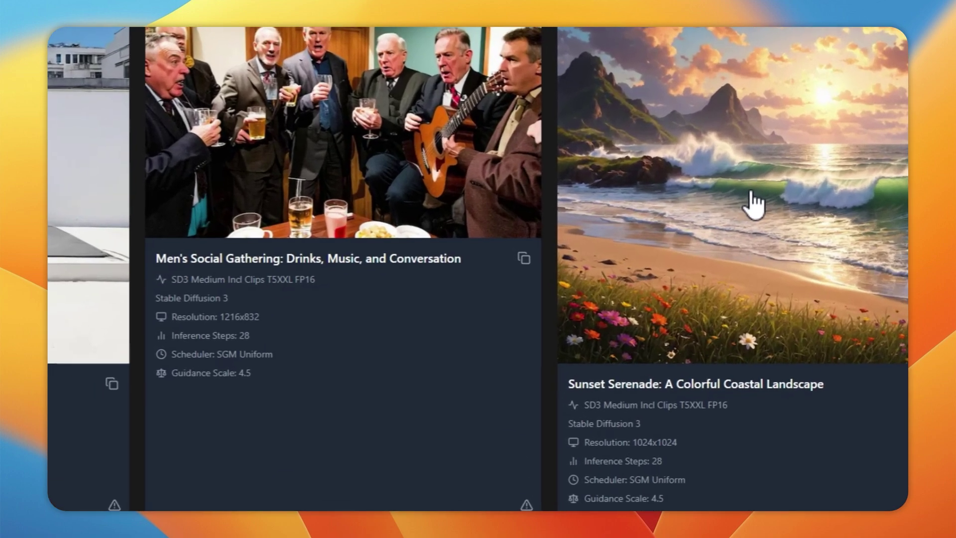
Open the Sunset Serenade card's detail page.
click(786, 207)
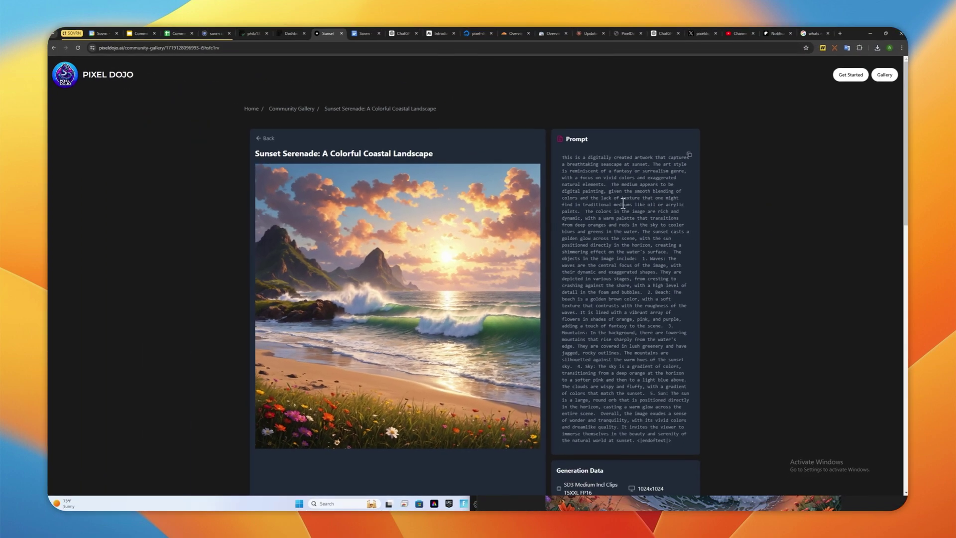
scroll(588, 240, down, 3)
scroll(588, 240, down, 3)
scroll(588, 239, down, 3)
scroll(588, 240, down, 2)
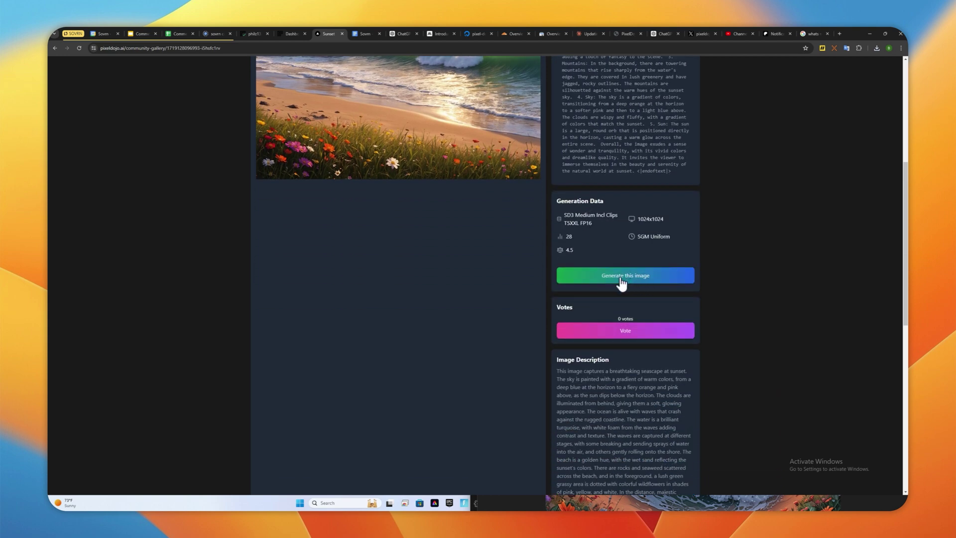
scroll(622, 283, down, 4)
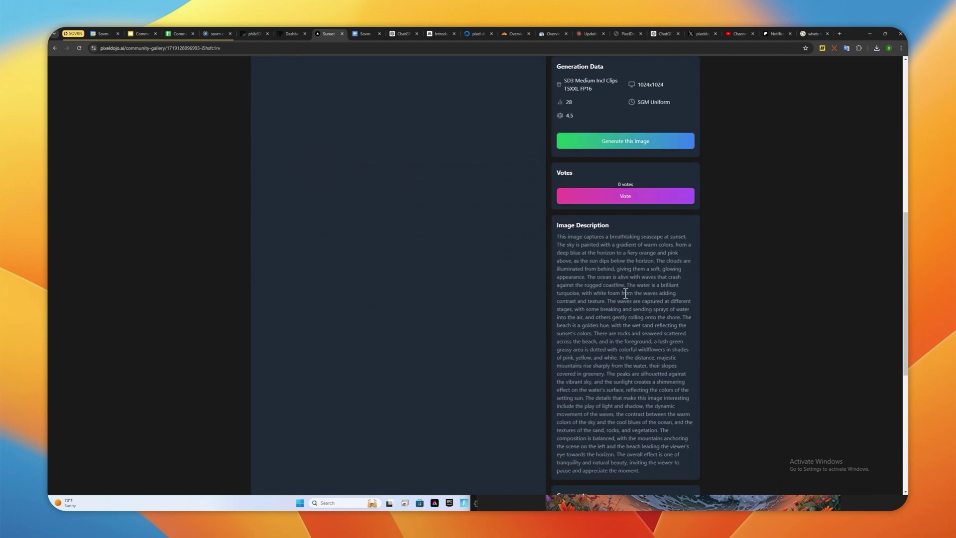
scroll(627, 230, down, 5)
scroll(626, 230, down, 3)
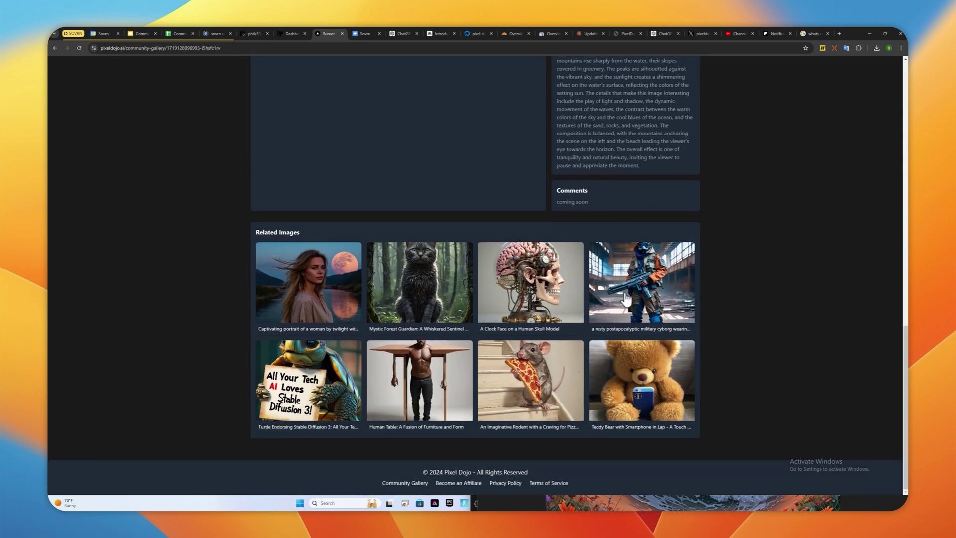